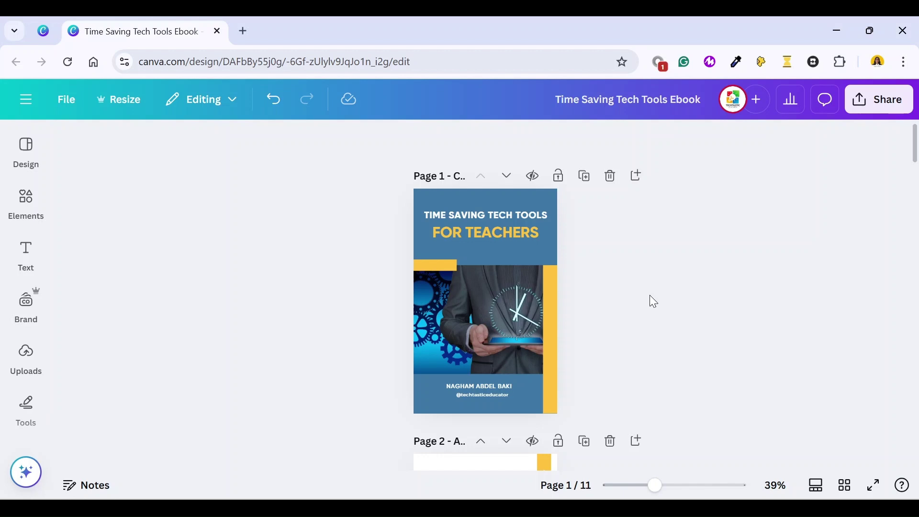
Step: Insert dynamic page numbers from the Text panel on all 11 ebook pages, numbers only
click(24, 260)
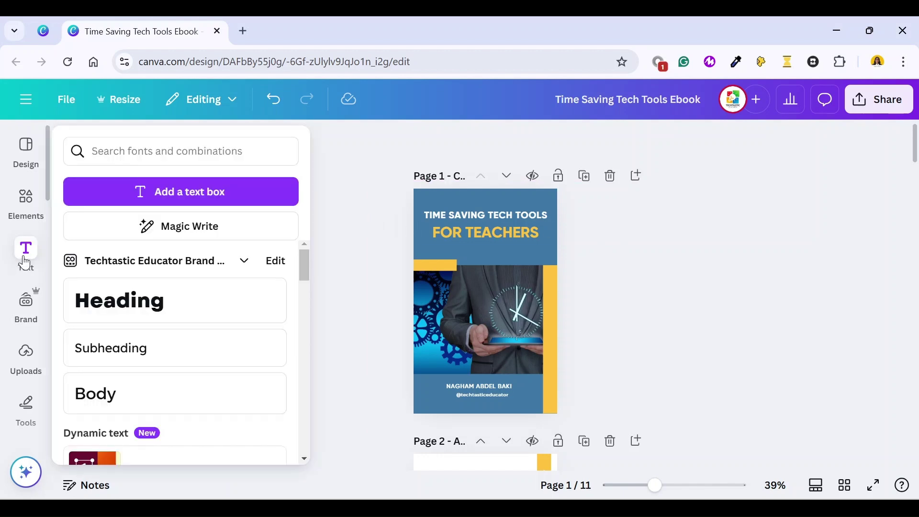
scroll(134, 255, down, 2)
scroll(134, 256, down, 2)
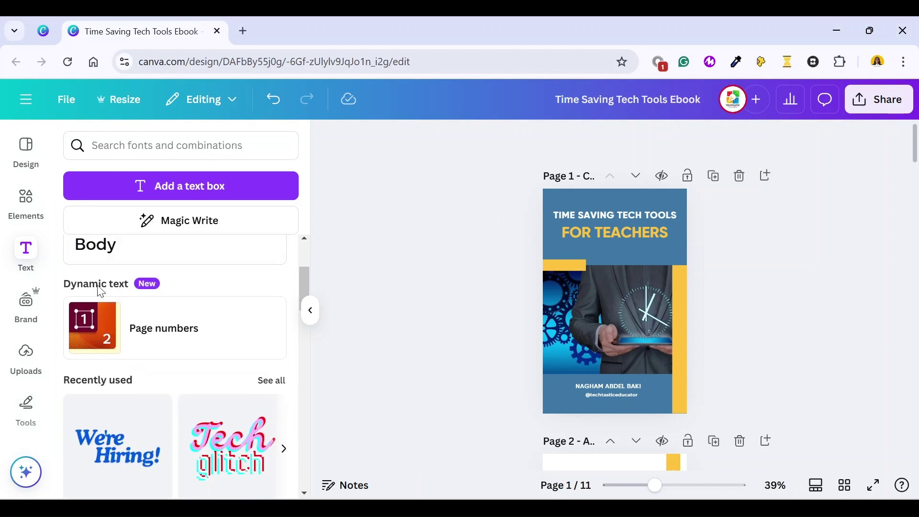
click(213, 335)
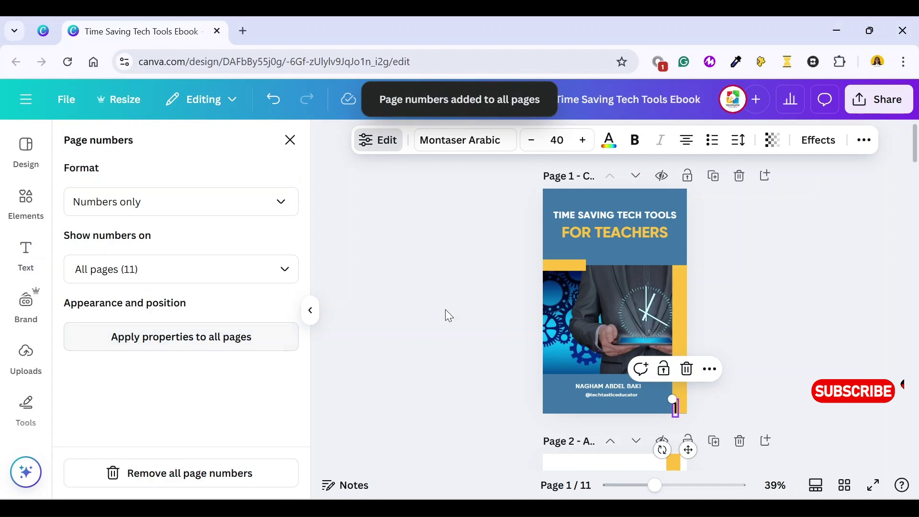
scroll(687, 281, down, 2)
scroll(676, 264, down, 1)
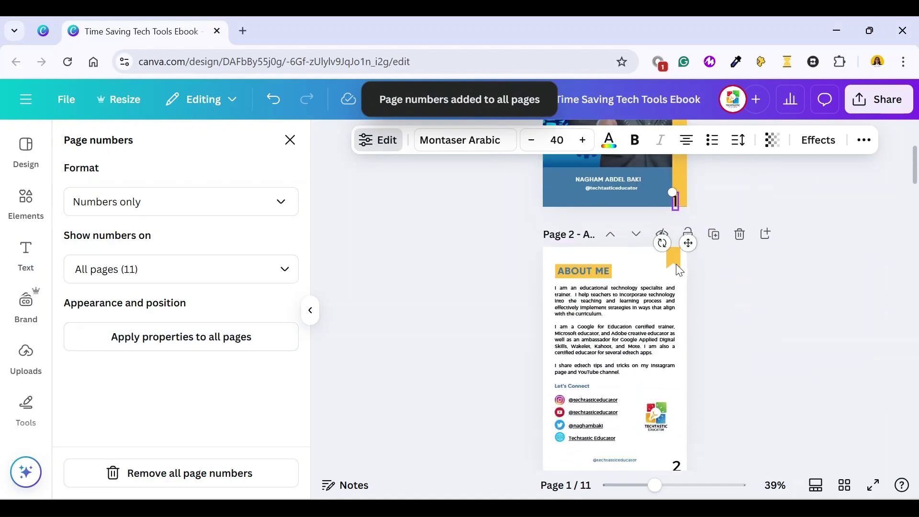
scroll(675, 279, down, 3)
scroll(675, 280, down, 2)
scroll(674, 280, down, 2)
scroll(674, 279, down, 2)
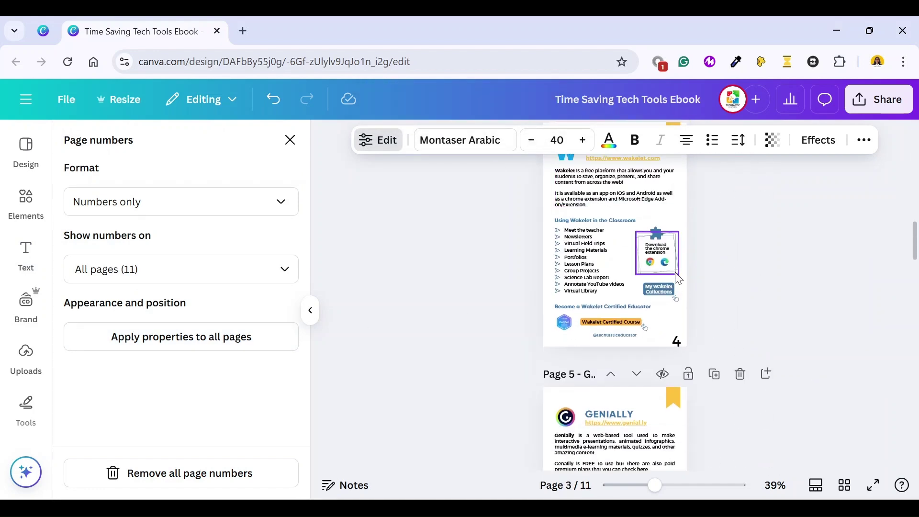
scroll(676, 279, down, 2)
scroll(676, 277, up, 3)
scroll(675, 273, up, 3)
scroll(675, 273, up, 2)
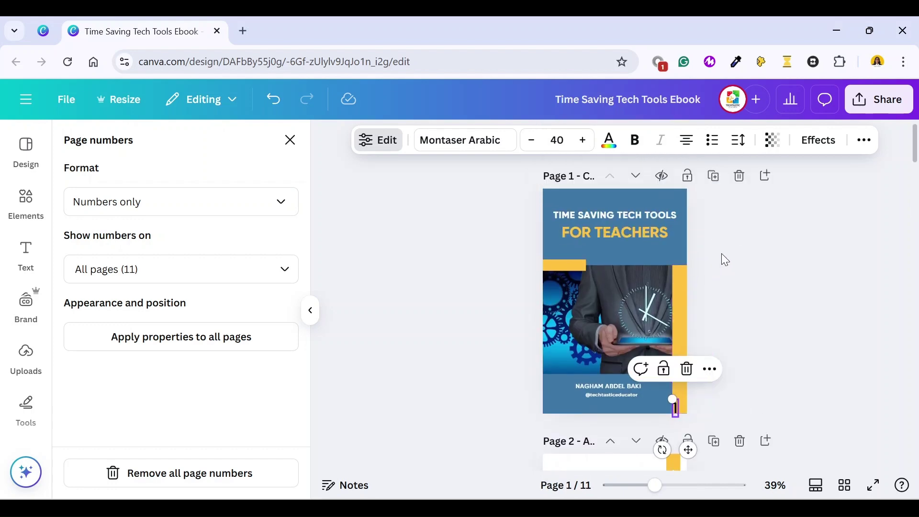
scroll(719, 255, down, 3)
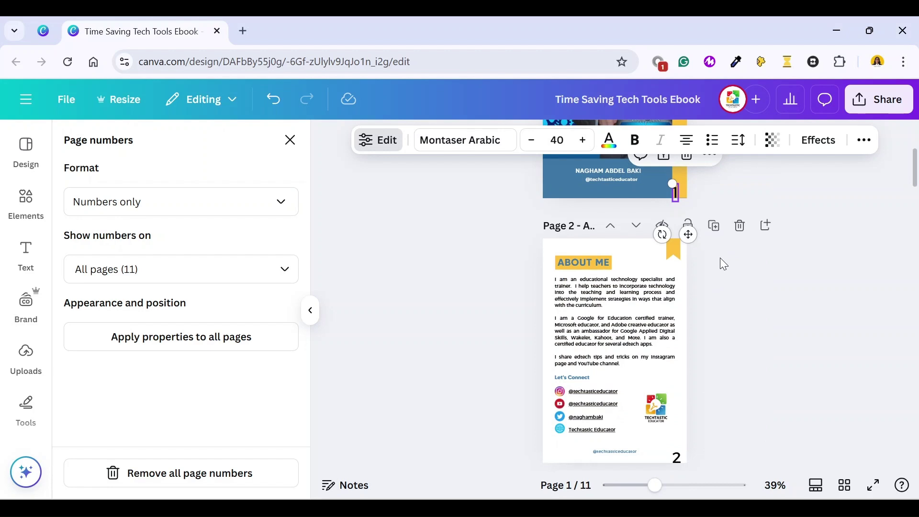
Step: Place page 2's number on the top-right yellow bookmark at text size 30 and resize its box
click(677, 459)
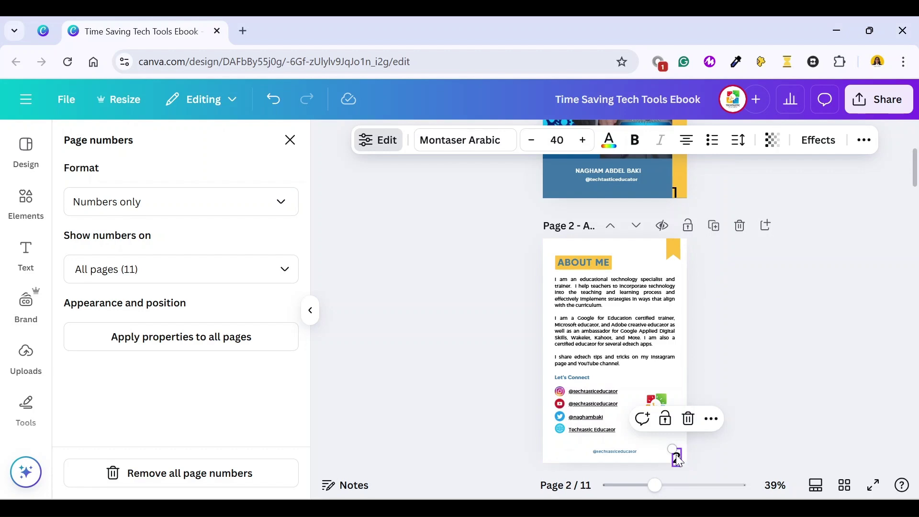
drag(676, 458, 674, 248)
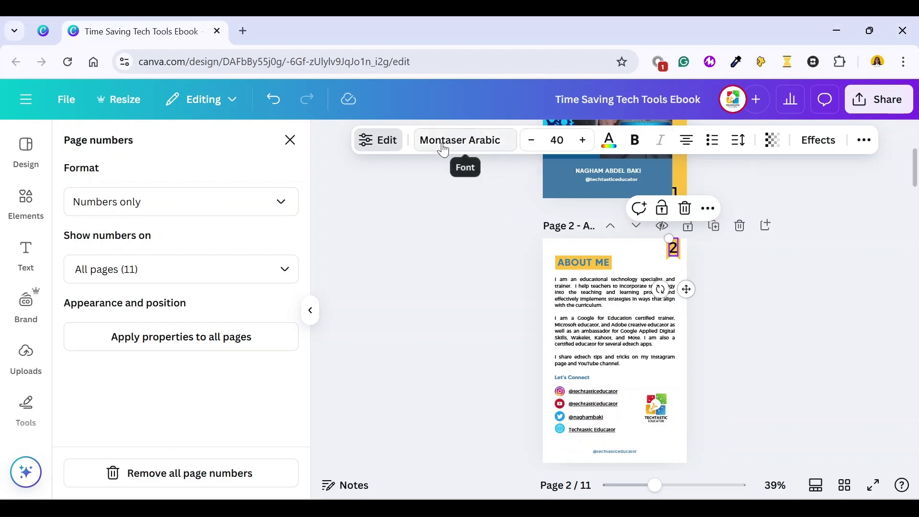
click(532, 142)
click(532, 140)
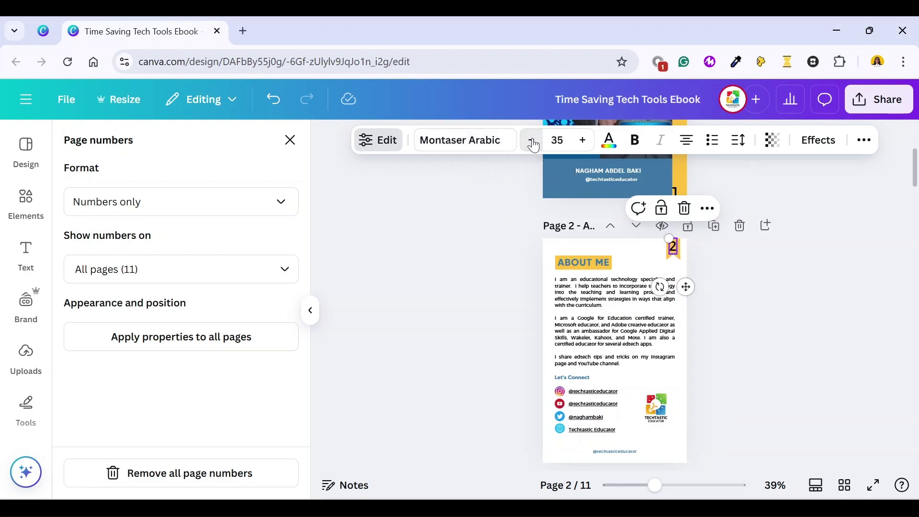
click(533, 141)
click(532, 141)
click(533, 141)
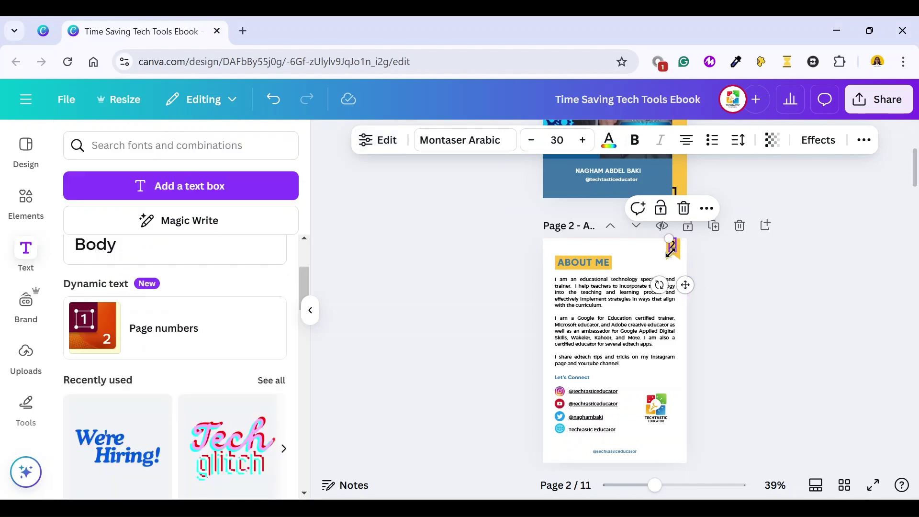
scroll(674, 248, down, 2)
scroll(670, 259, down, 2)
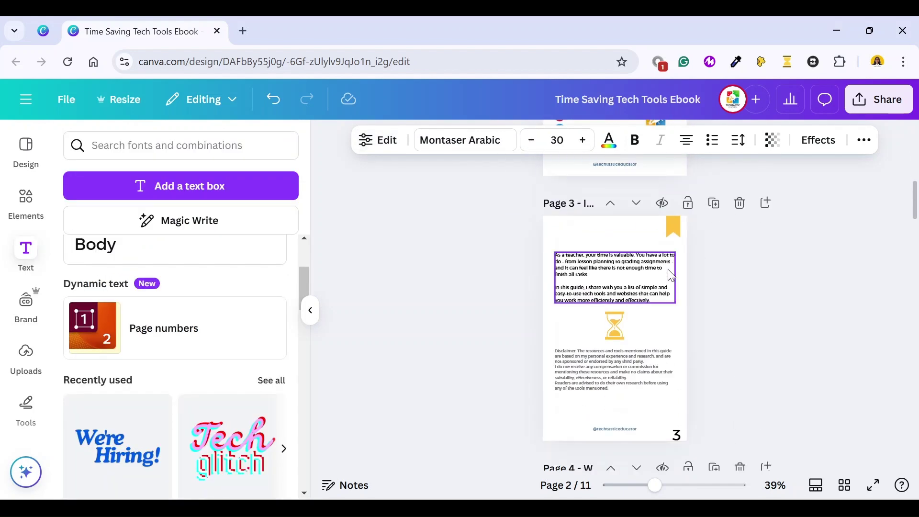
scroll(664, 271, down, 1)
scroll(664, 270, up, 3)
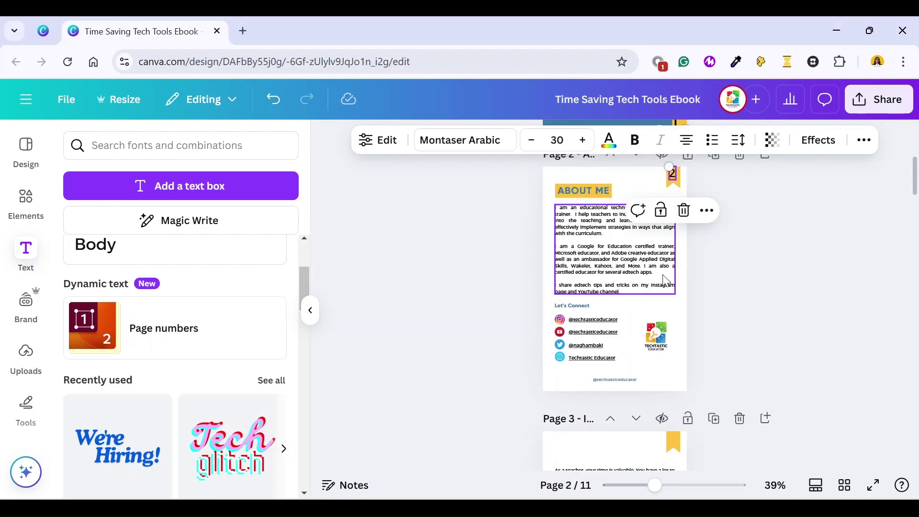
click(201, 347)
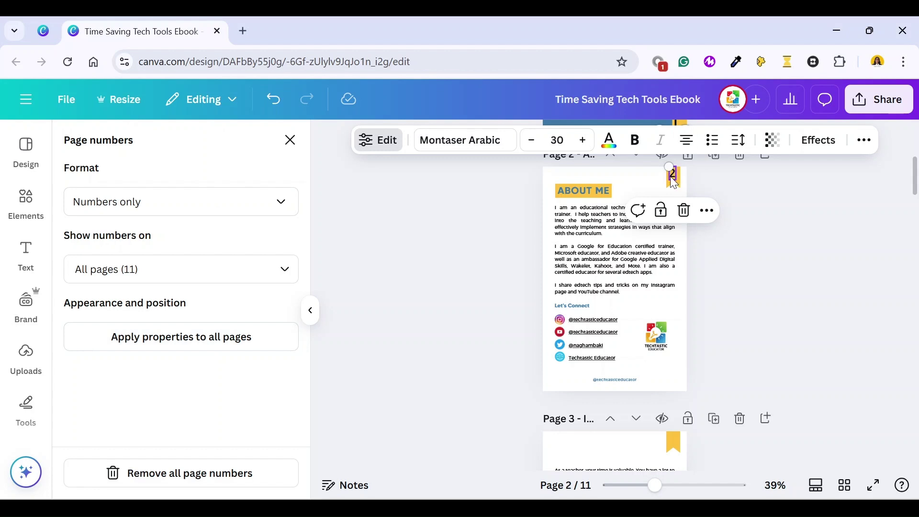
drag(673, 176, 675, 163)
Step: Apply page 2's number styling to all pages, then reselect a page number to reopen its settings
click(249, 345)
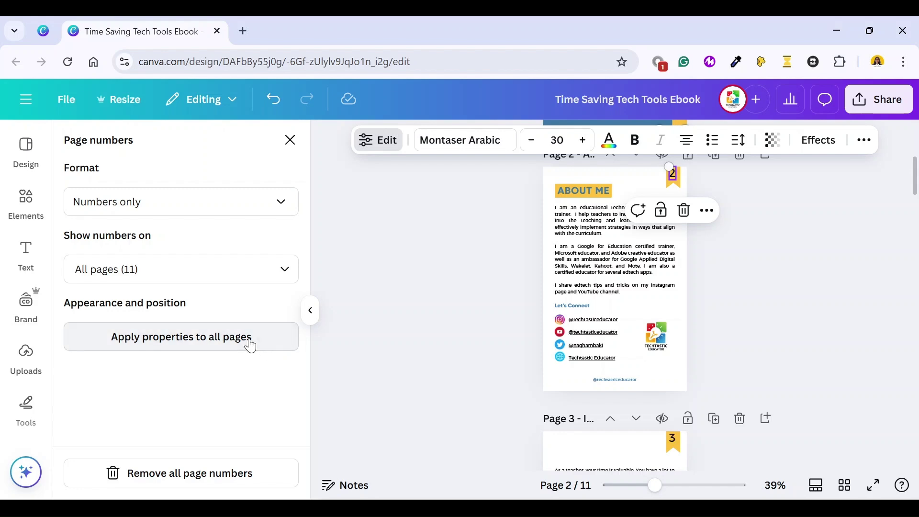
scroll(672, 369, down, 1)
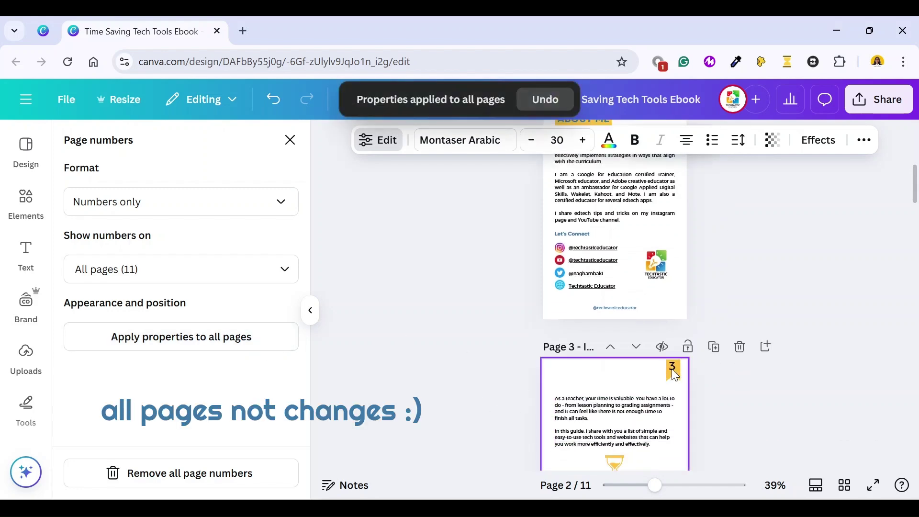
scroll(677, 366, down, 1)
scroll(677, 366, down, 2)
scroll(679, 366, down, 2)
scroll(683, 288, down, 1)
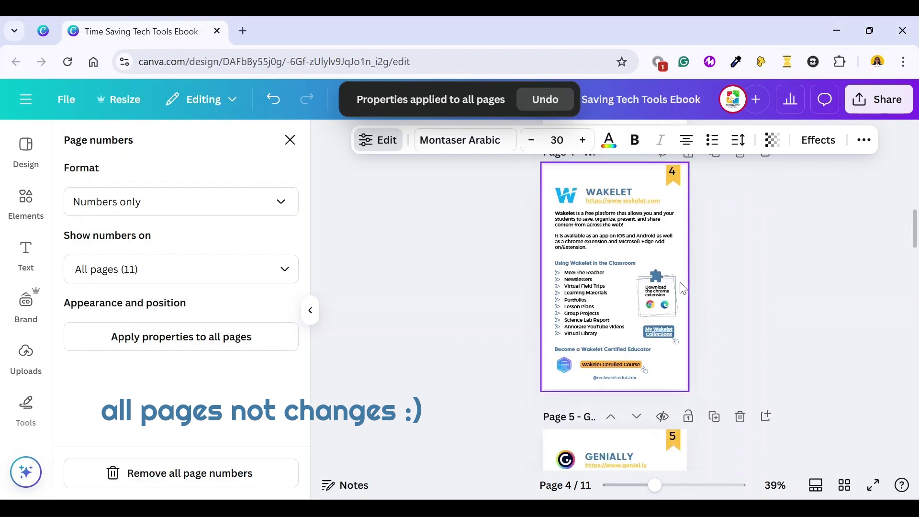
scroll(686, 292, down, 2)
scroll(653, 302, up, 2)
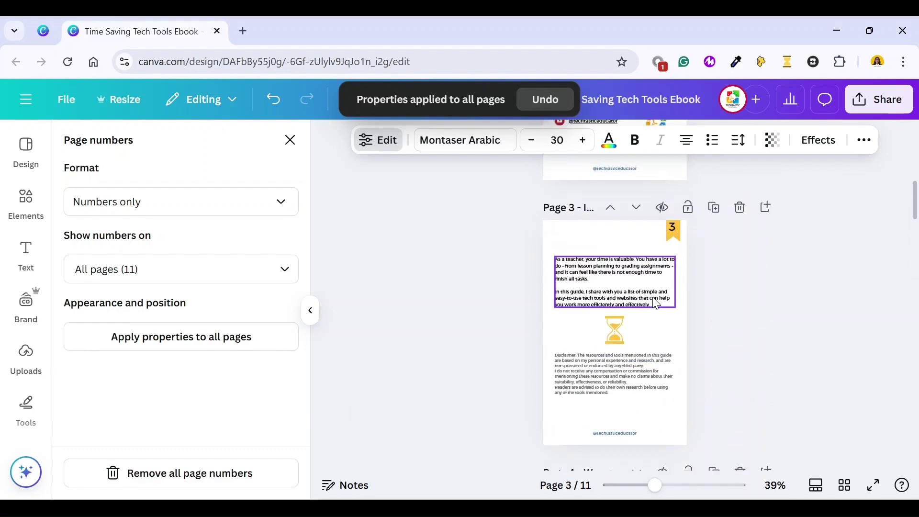
scroll(653, 297, up, 1)
scroll(654, 302, up, 1)
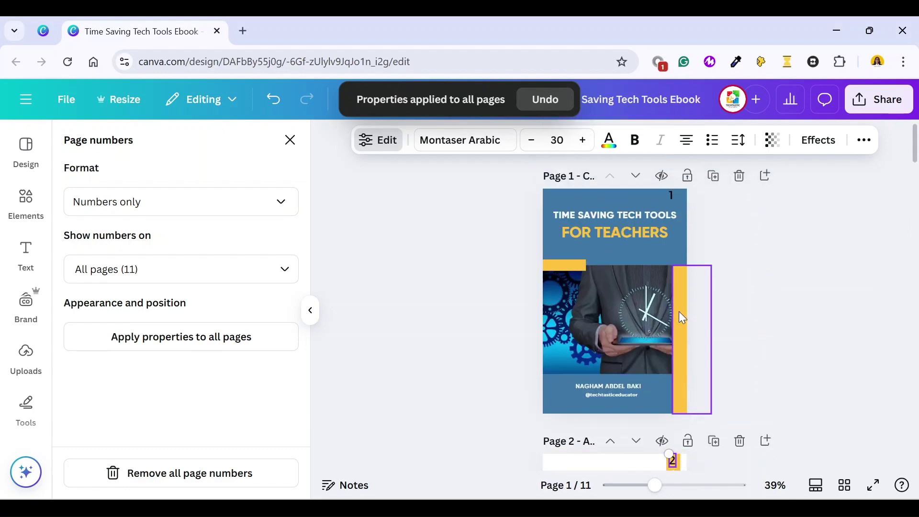
click(614, 195)
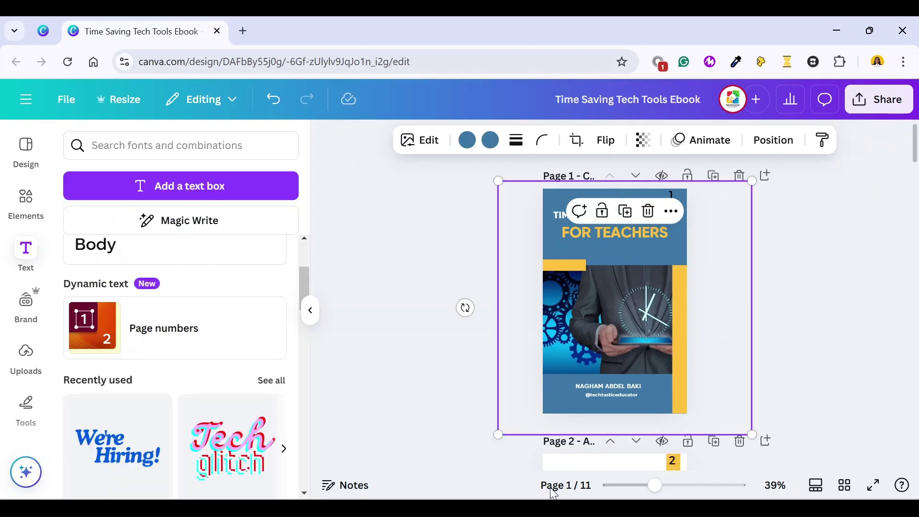
click(160, 344)
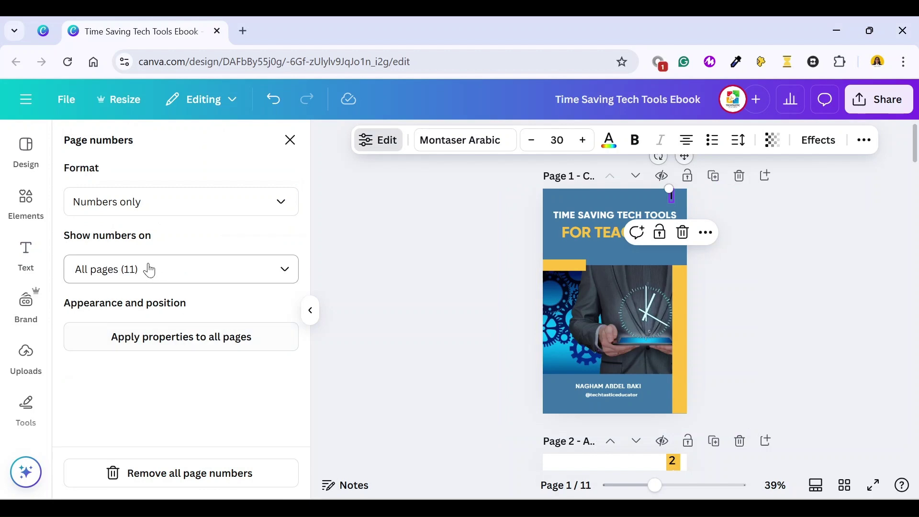
click(275, 279)
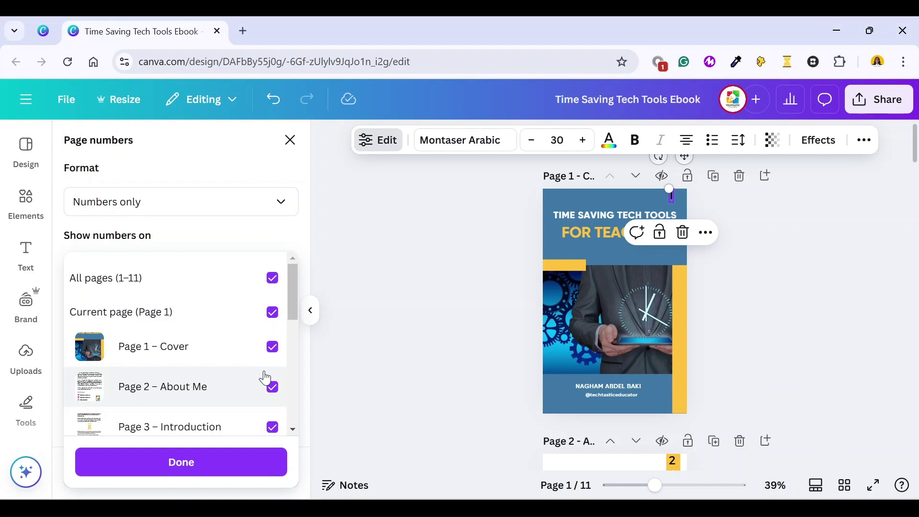
click(272, 348)
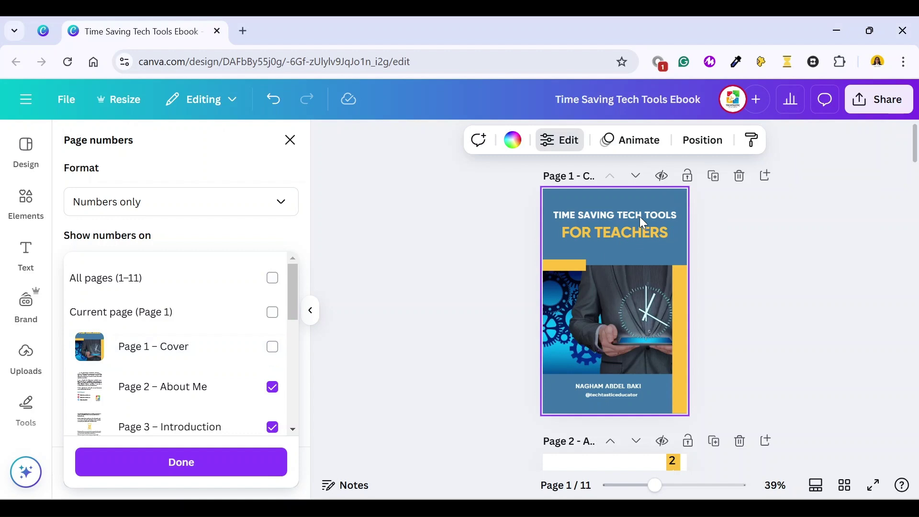
click(218, 464)
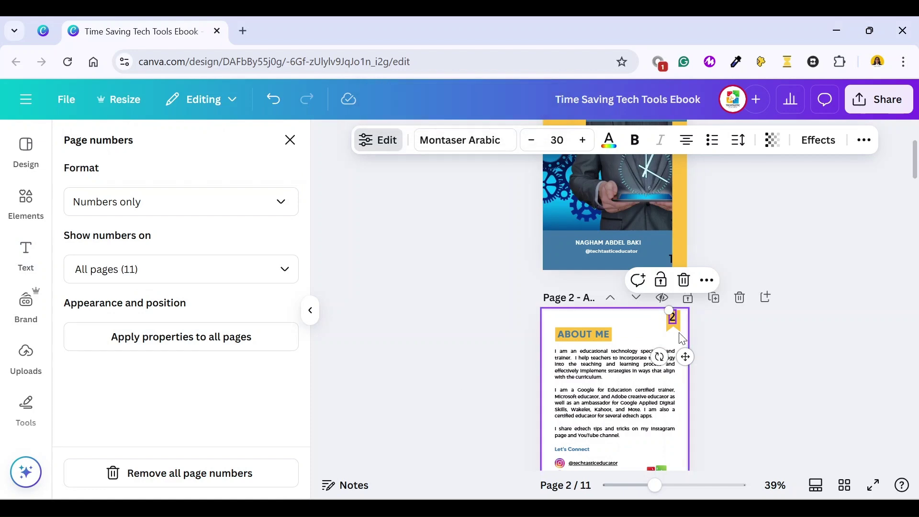
scroll(679, 334, down, 2)
scroll(679, 334, up, 2)
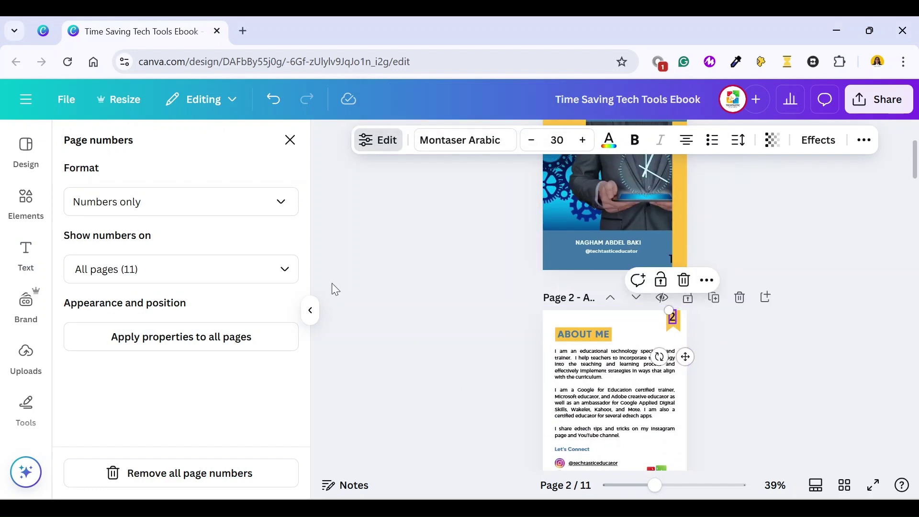
Step: Switch the page number format to Page + number, like 'Page 2'
click(262, 205)
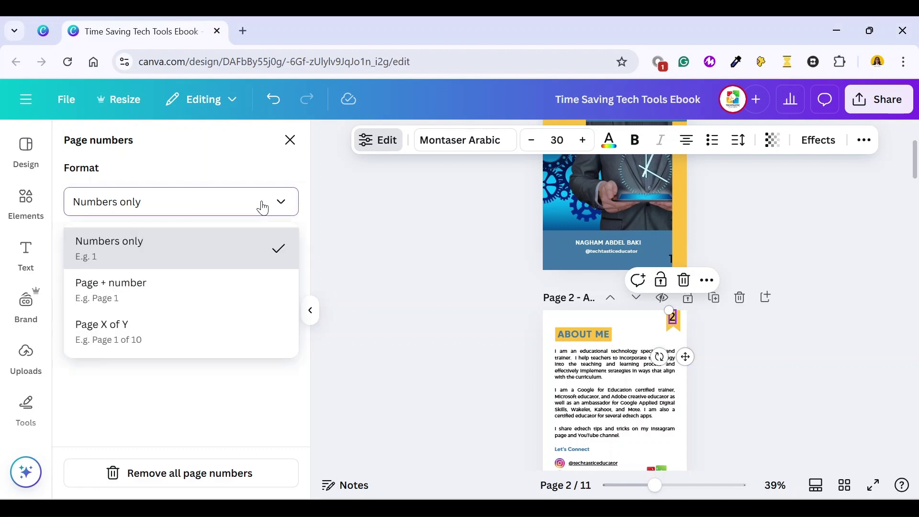
click(152, 302)
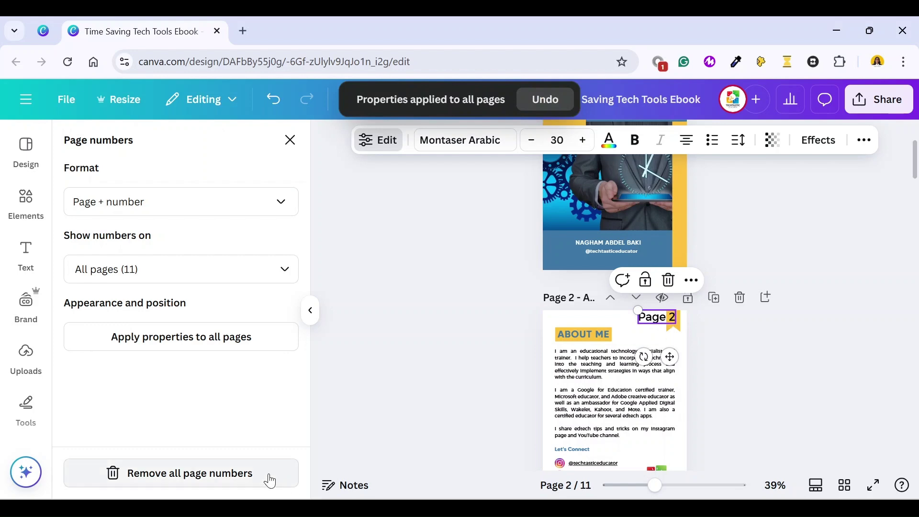
click(233, 336)
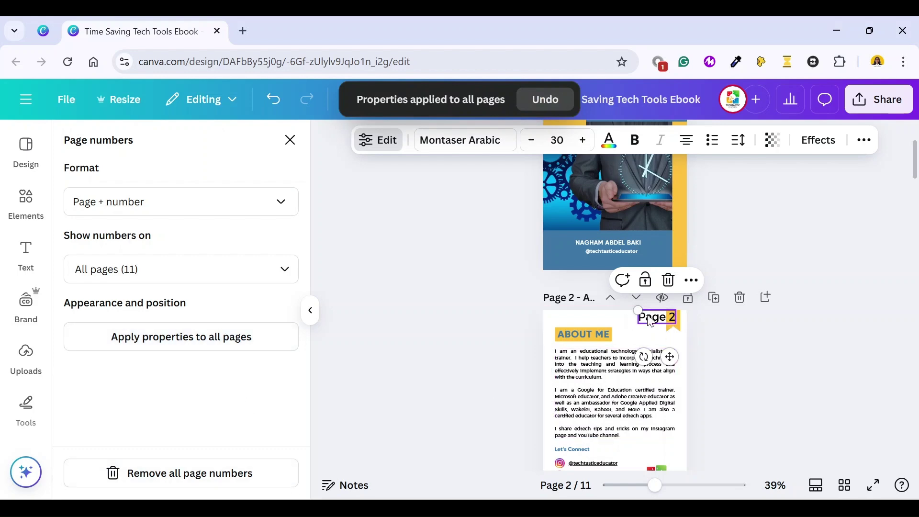
scroll(660, 315, down, 3)
scroll(662, 431, down, 5)
scroll(661, 439, down, 2)
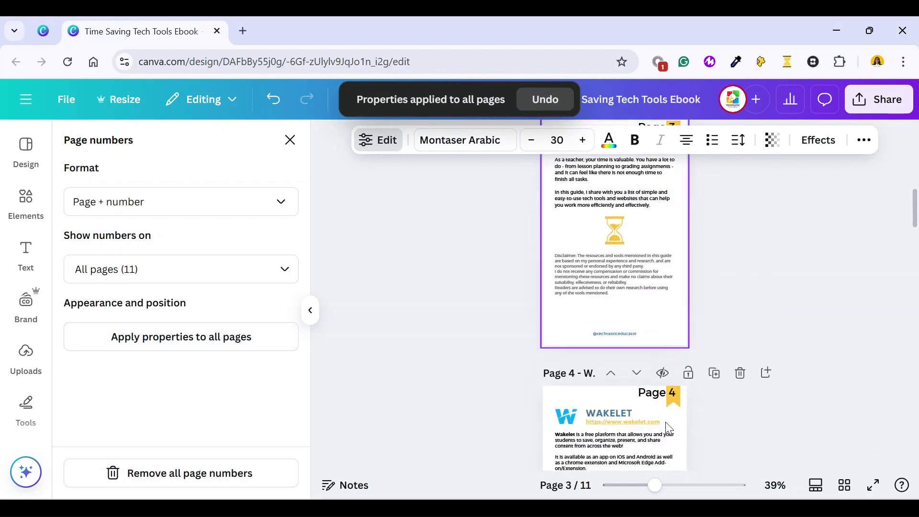
scroll(676, 348, down, 1)
scroll(398, 312, up, 3)
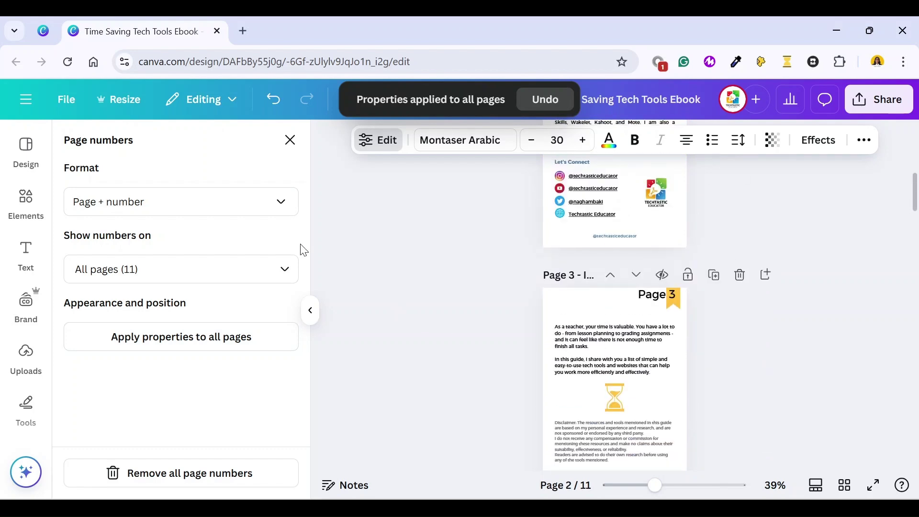
Step: Change the page number format to Page X of Y, like 'Page 1 of 11'
click(280, 208)
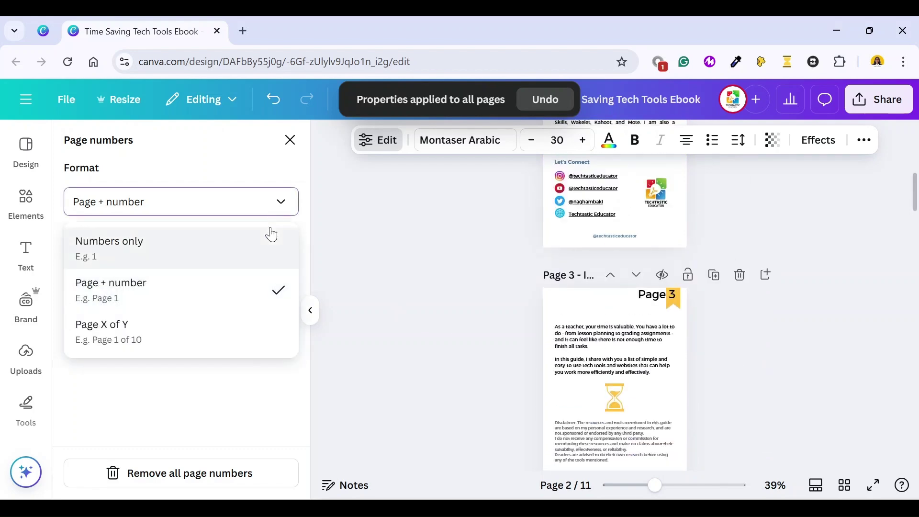
click(143, 343)
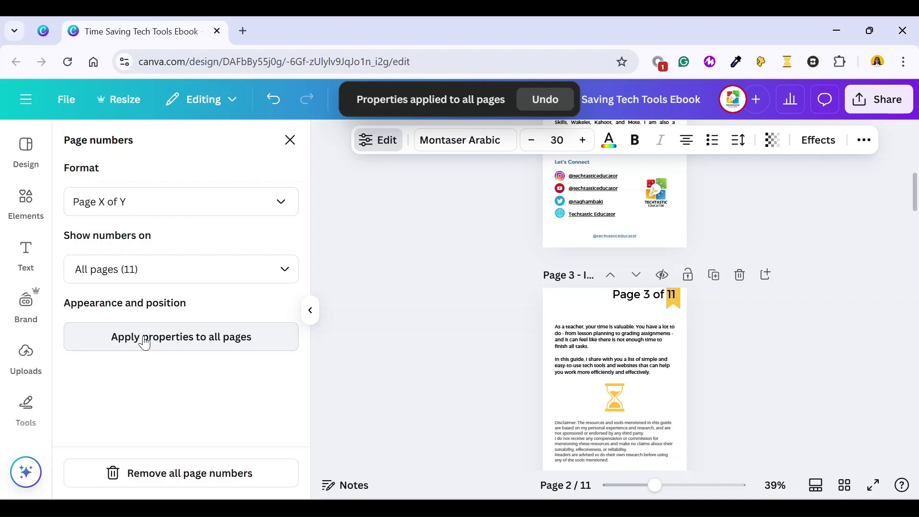
scroll(656, 302, down, 2)
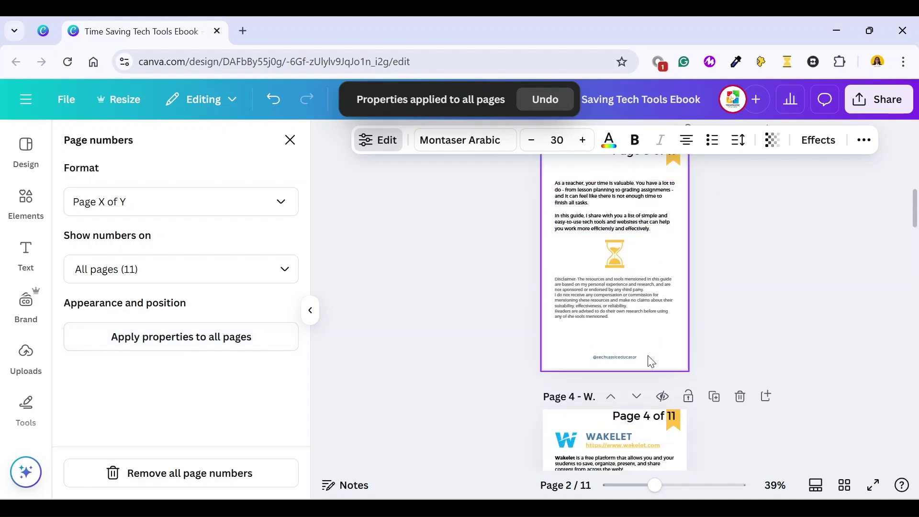
scroll(654, 386, up, 2)
scroll(654, 385, up, 3)
scroll(655, 386, up, 2)
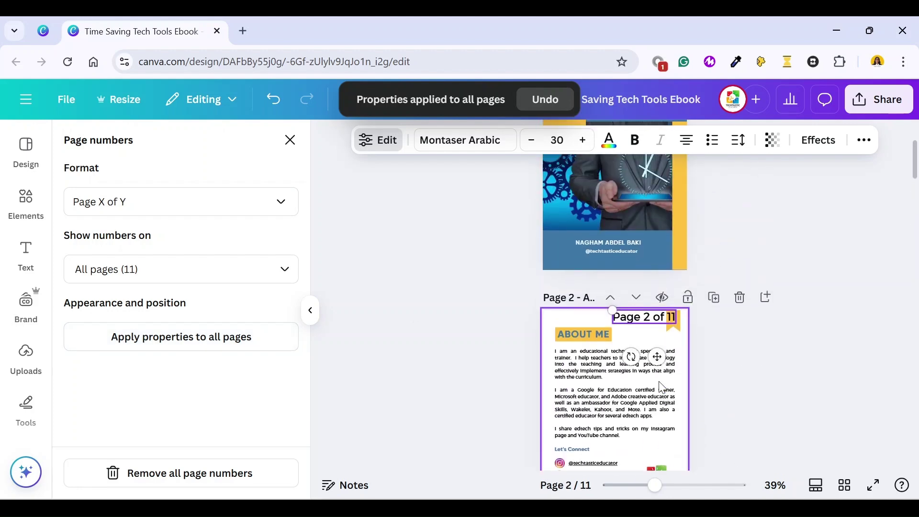
scroll(649, 391, up, 3)
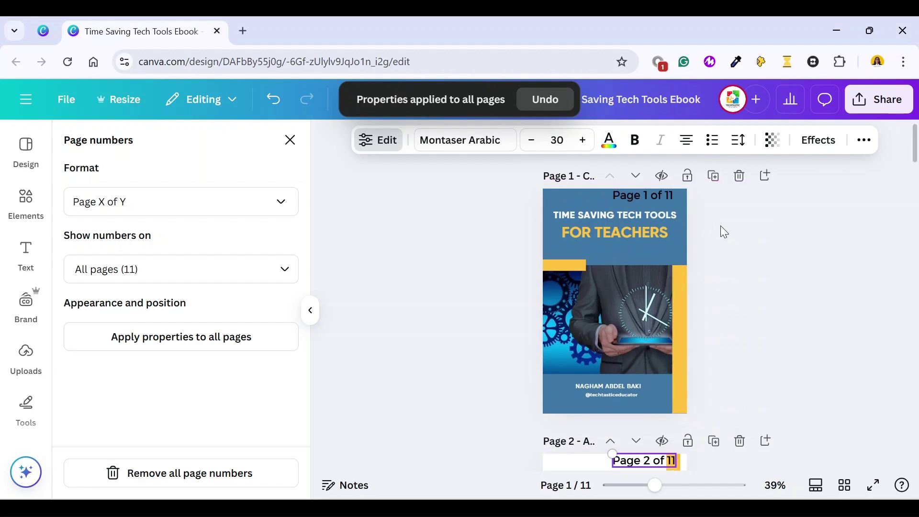
Step: Delete the page numbers from all ebook pages with Remove all page numbers
click(186, 482)
scroll(689, 327, down, 3)
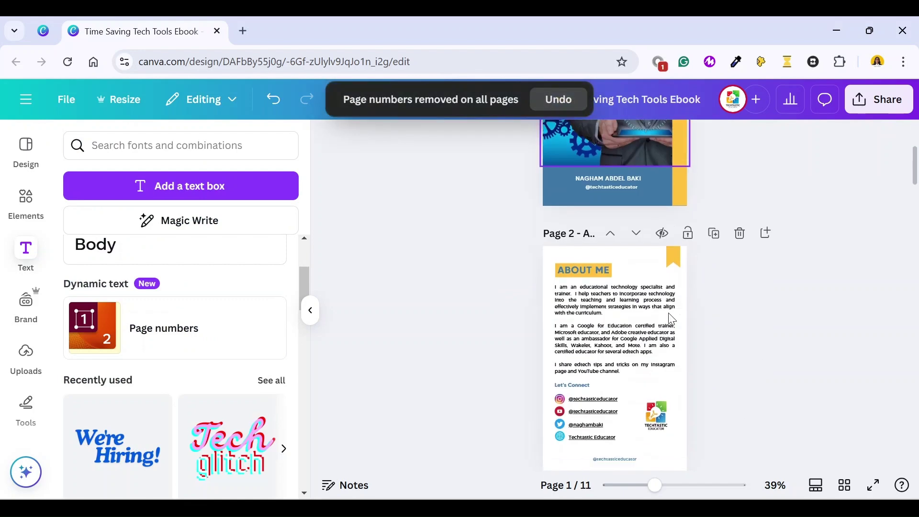
scroll(665, 315, down, 3)
scroll(665, 315, up, 6)
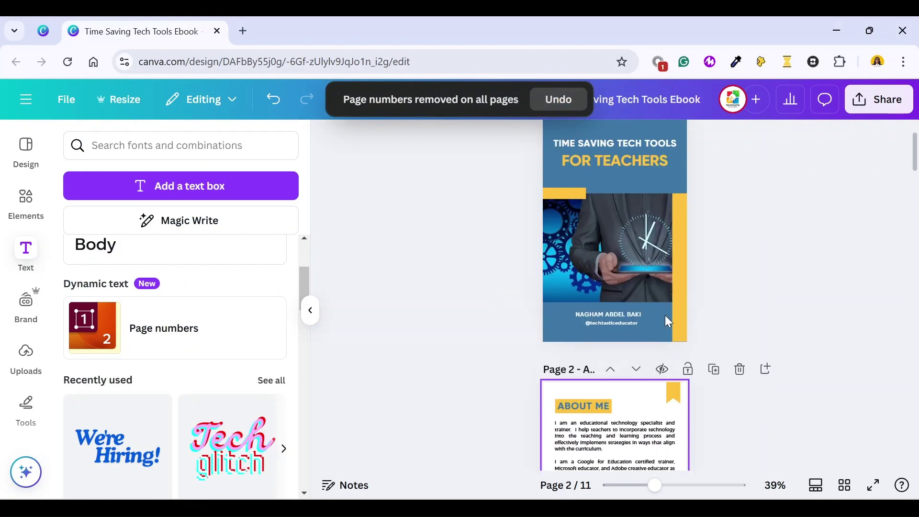